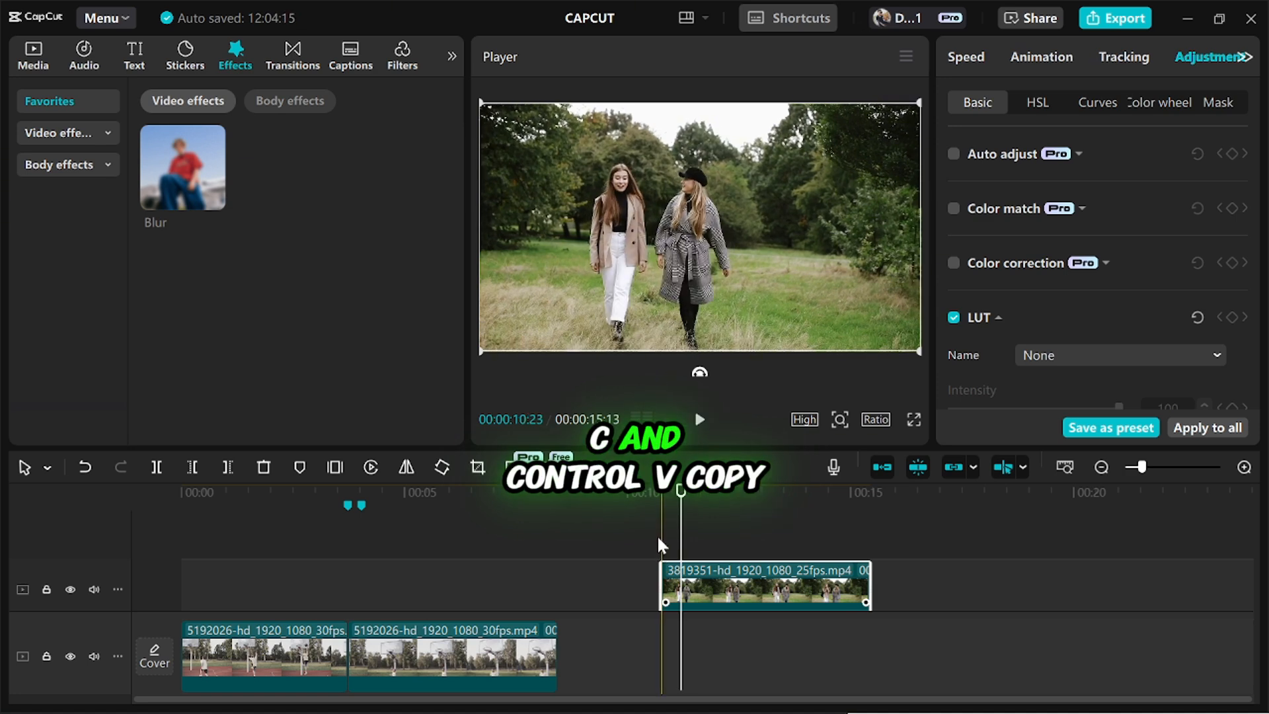
Duplicate the clip of the two women onto the track above and apply Auto removal to the copy's background.
key("ctrl+v")
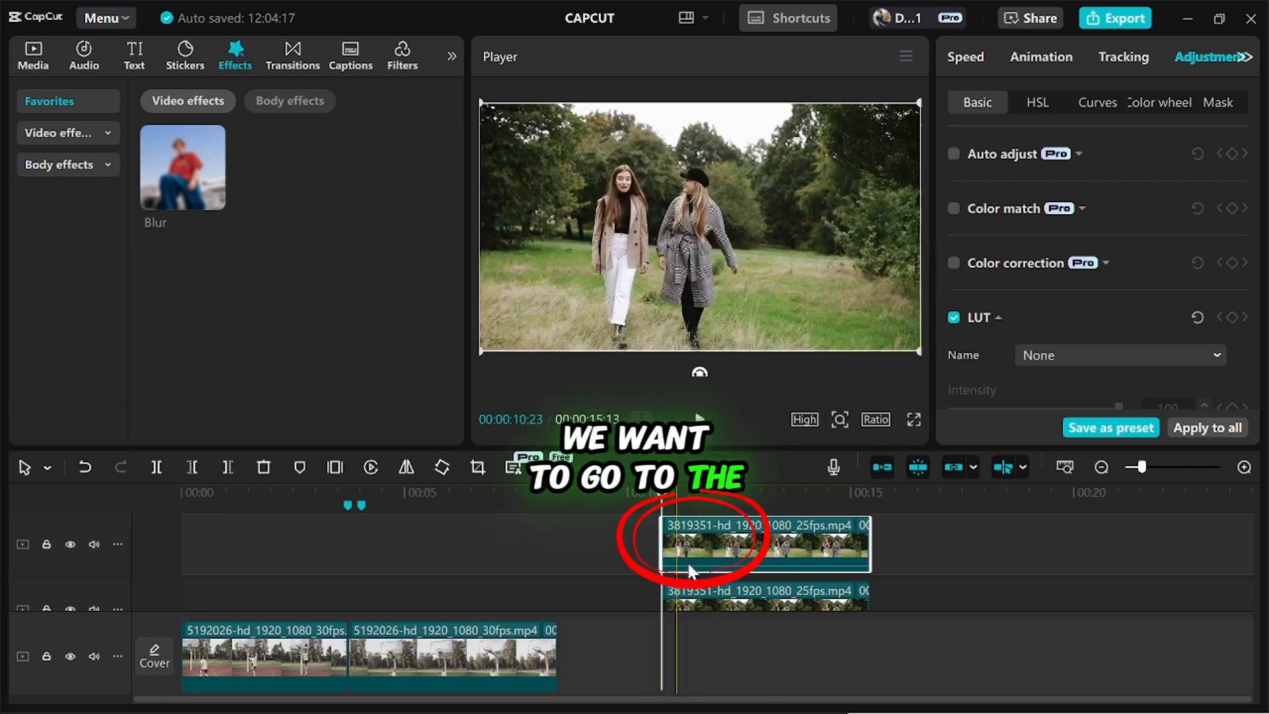
left_click(974, 59)
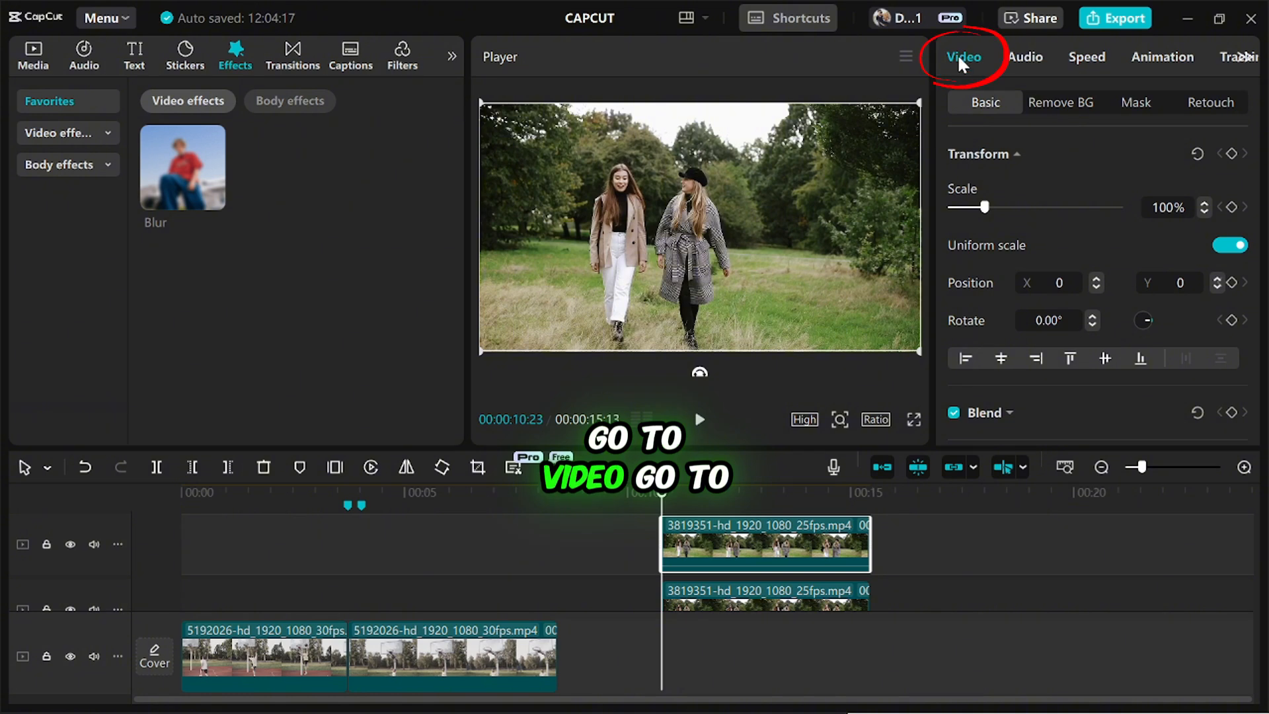
left_click(1057, 102)
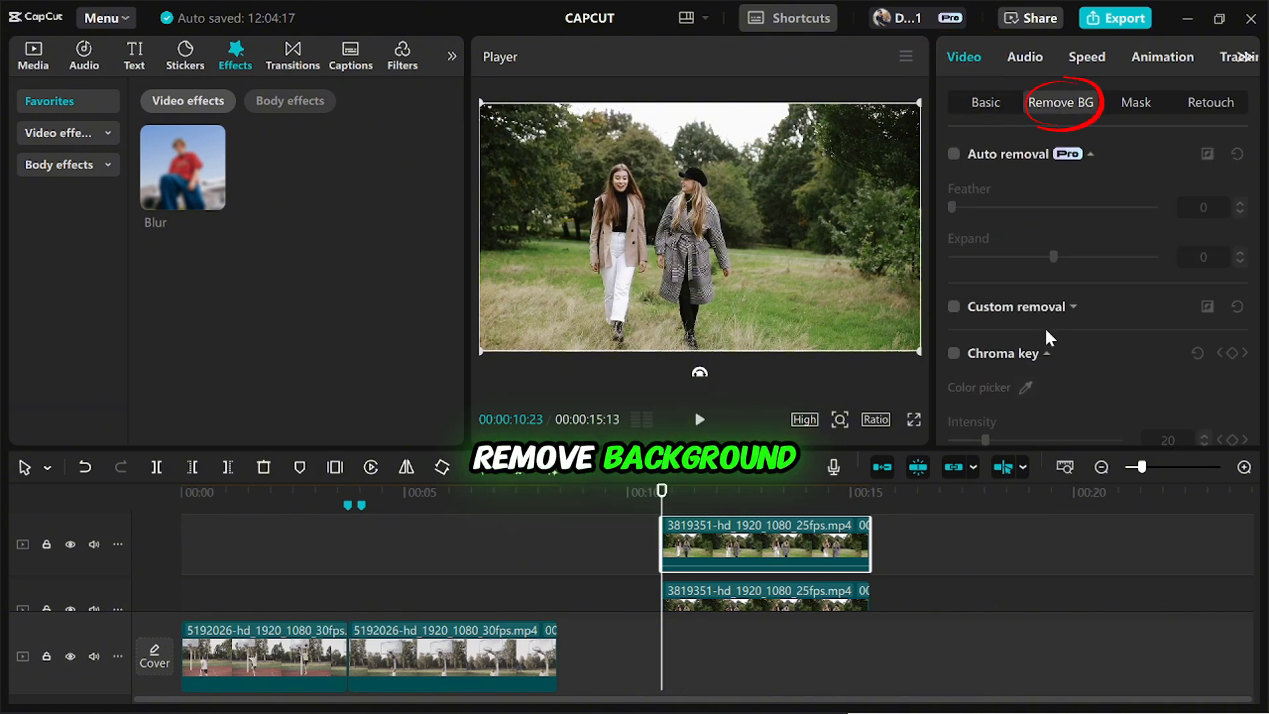
left_click(954, 155)
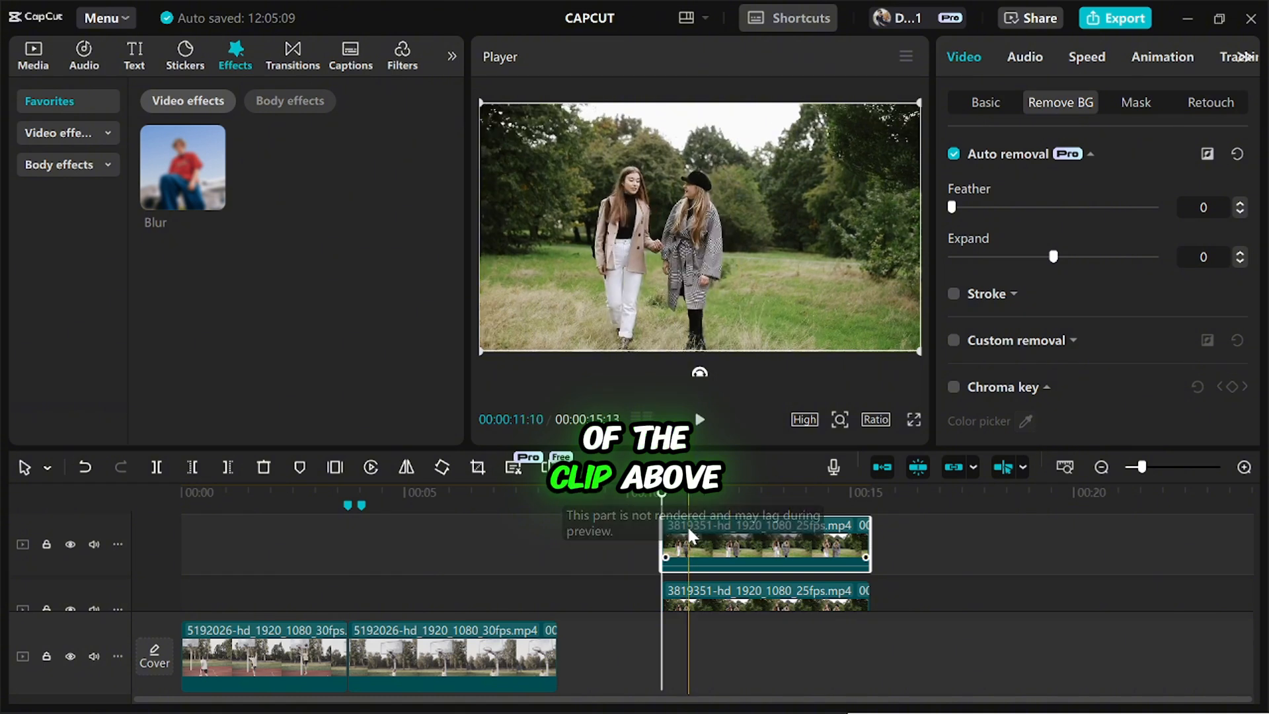
Move the cut-out clip aside to check its removed background and return it directly above the original clip.
left_click_drag(688, 534, 883, 534)
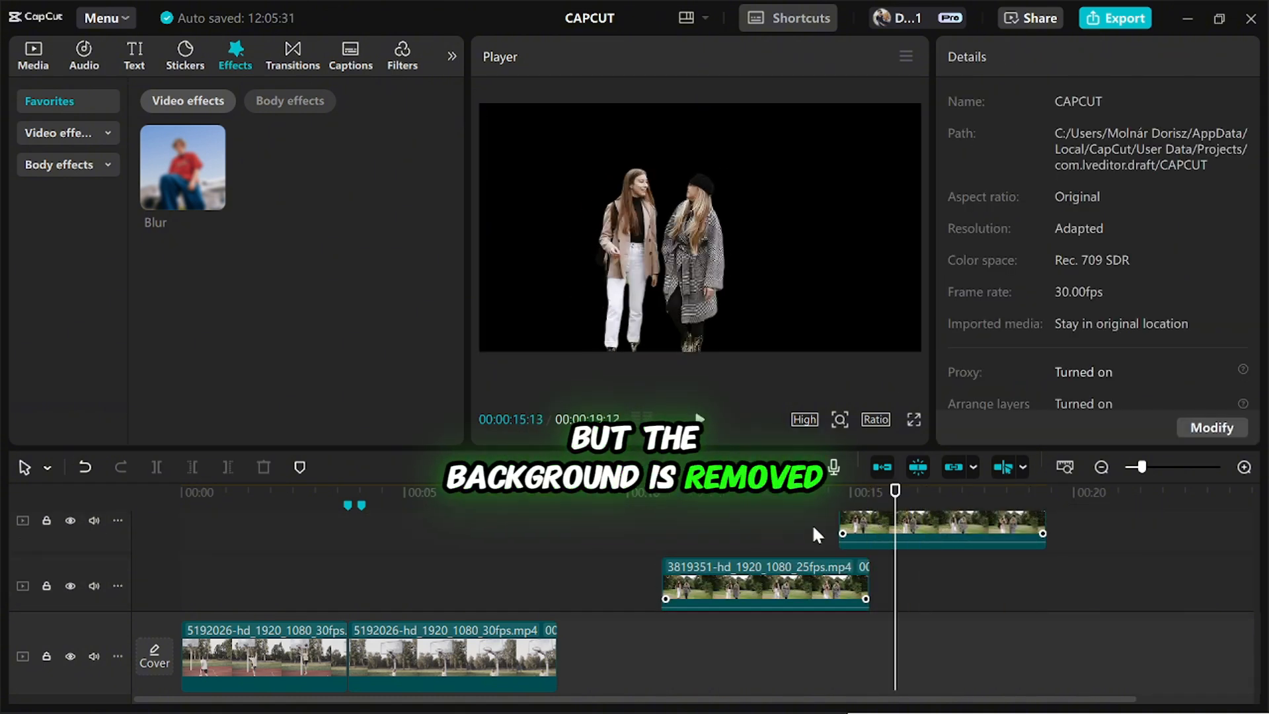
left_click_drag(872, 529, 686, 534)
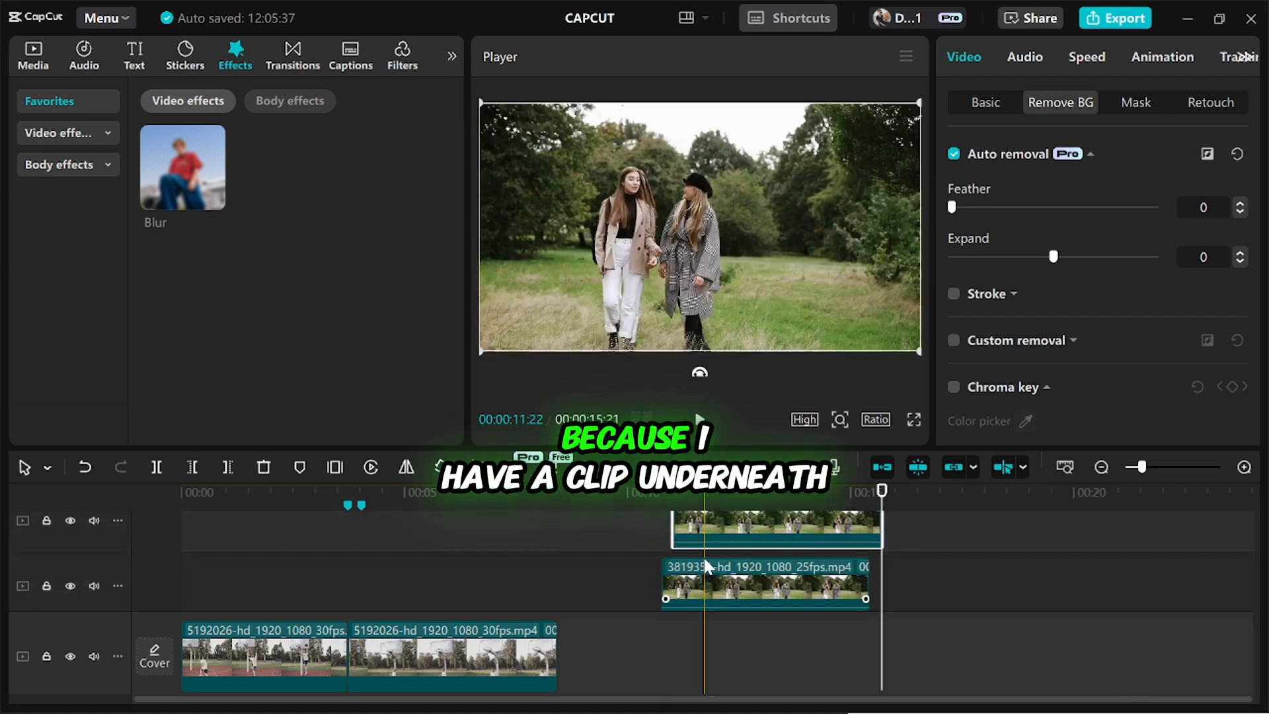
scroll(690, 556, "down", 1)
scroll(710, 529, "up", 1)
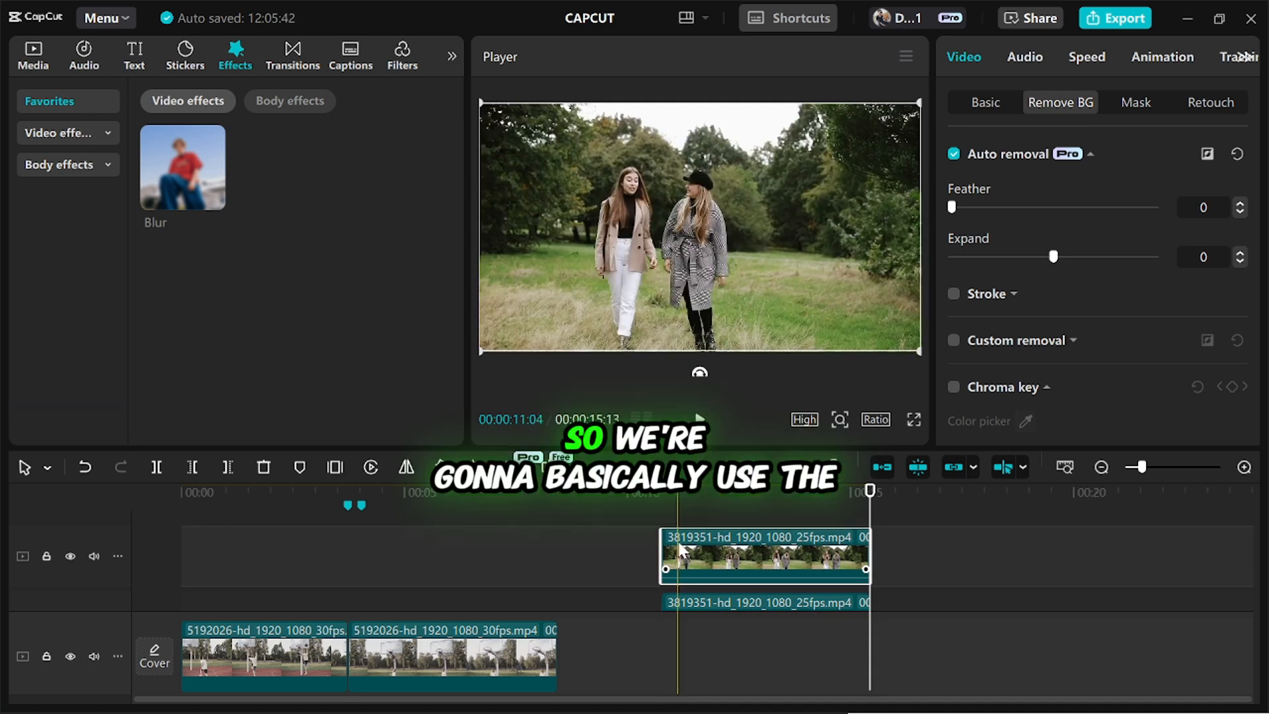
Place the Blur video effect between the cut-out and the original clip and extend it to the clips' full length.
scroll(677, 555, "down", 1)
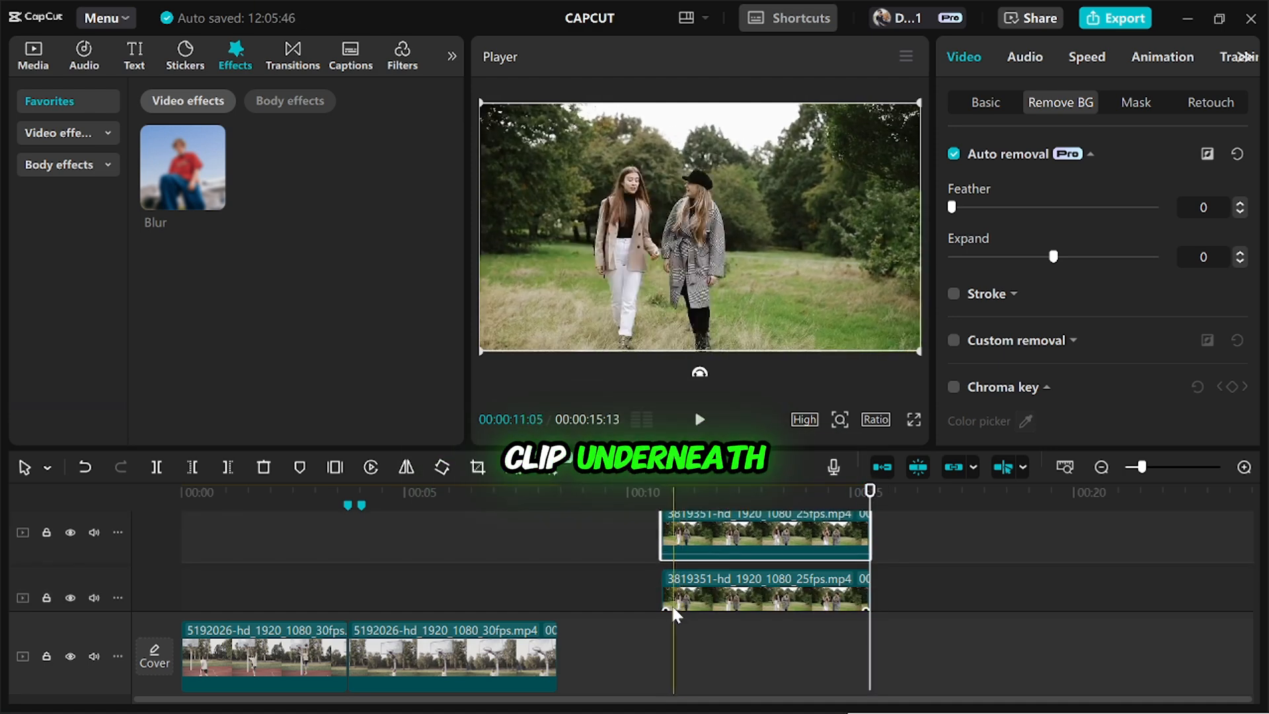
left_click(992, 543)
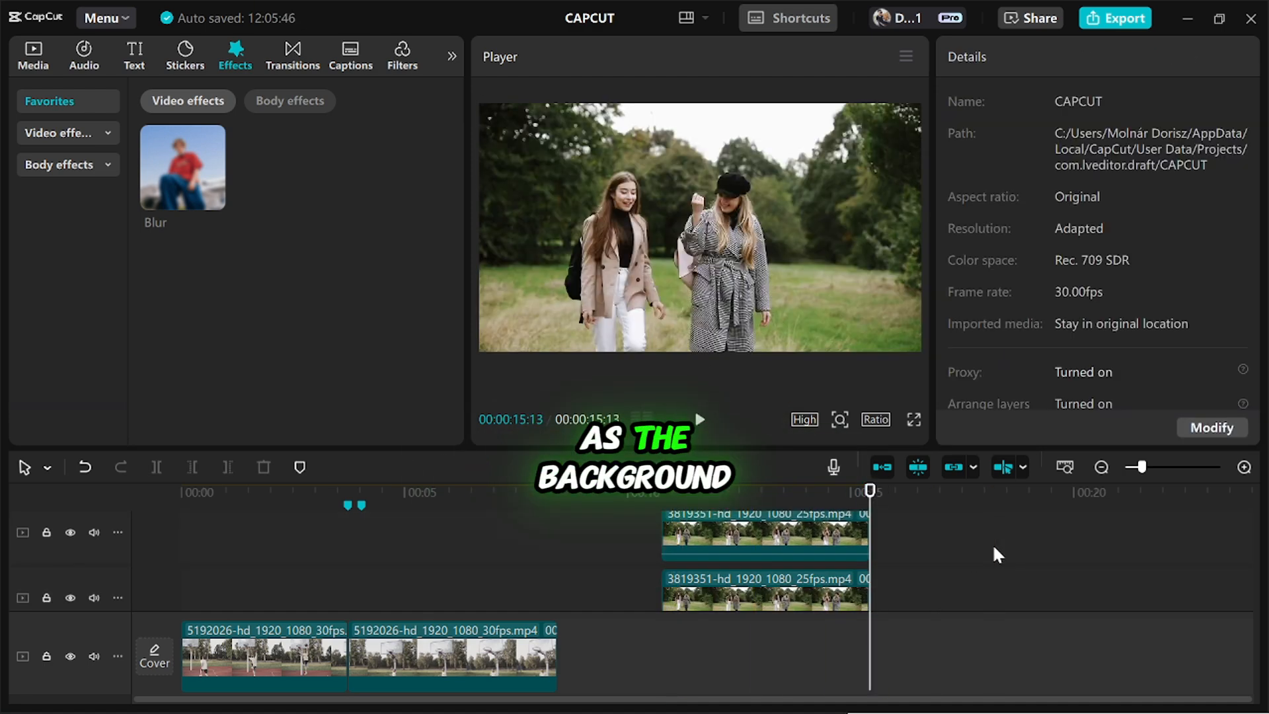
left_click(696, 599)
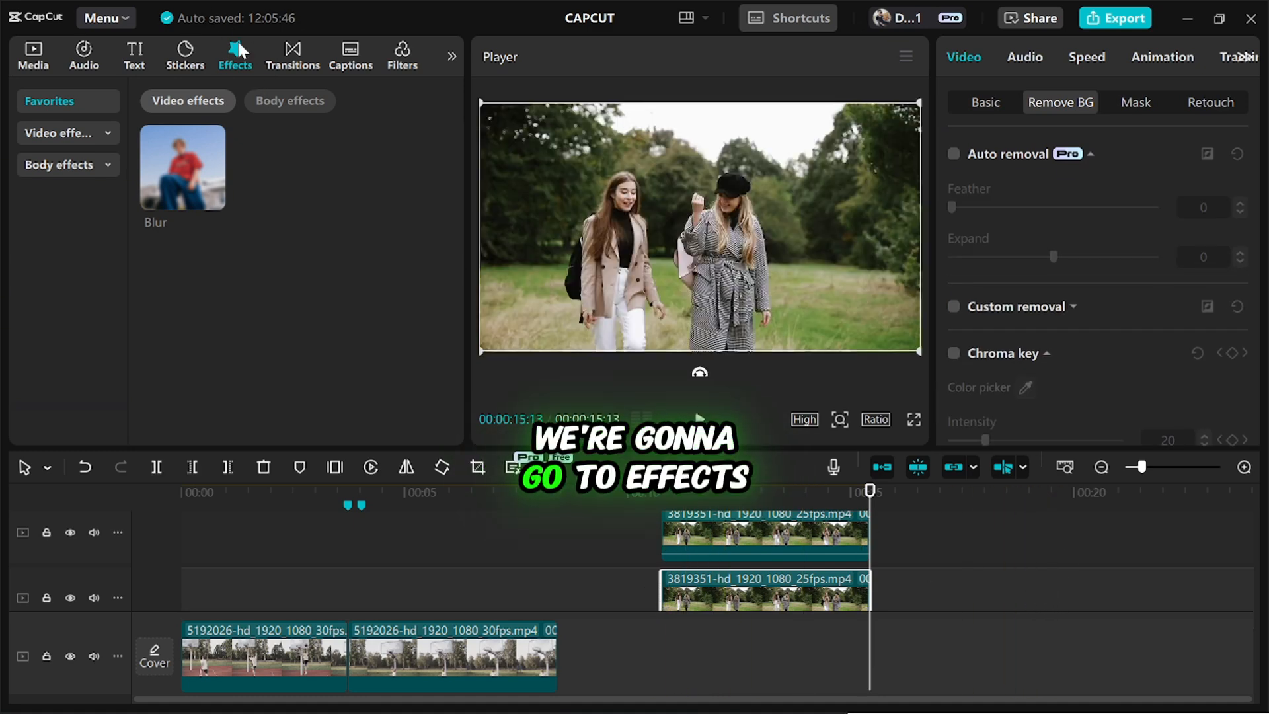
left_click(180, 149)
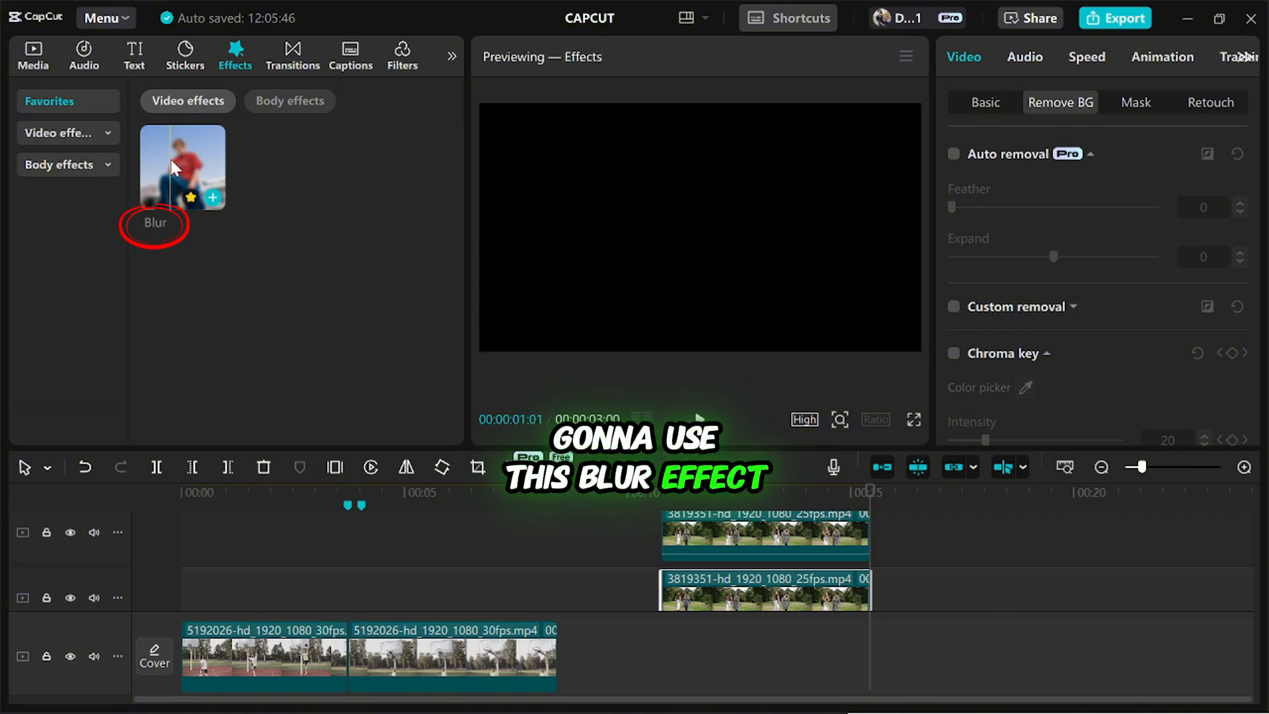
mouse_move(179, 154)
left_mouse_down()
mouse_move(371, 374)
mouse_move(665, 582)
mouse_move(657, 563)
left_mouse_up()
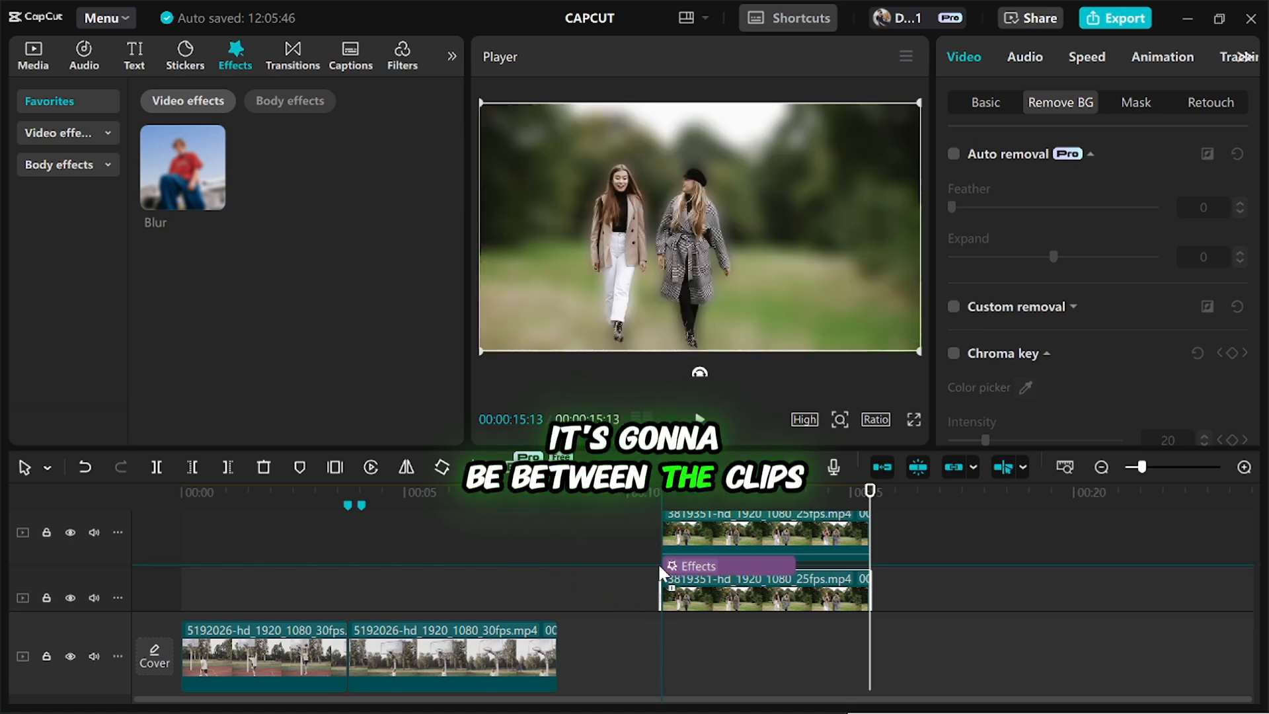
left_click_drag(796, 579, 863, 599)
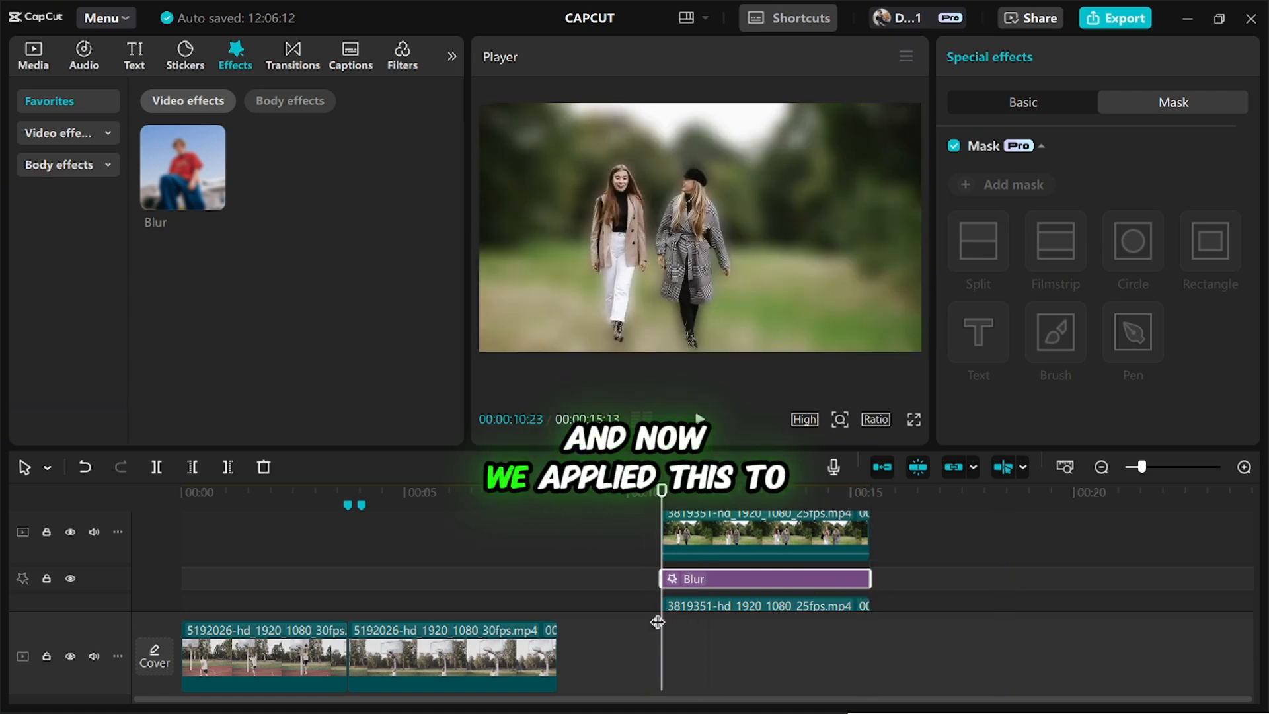
Inspect the edges around the two women in the preview and set the Blur effect's strength to 18.
left_click_drag(661, 624, 674, 612)
scroll(708, 590, "down", 1)
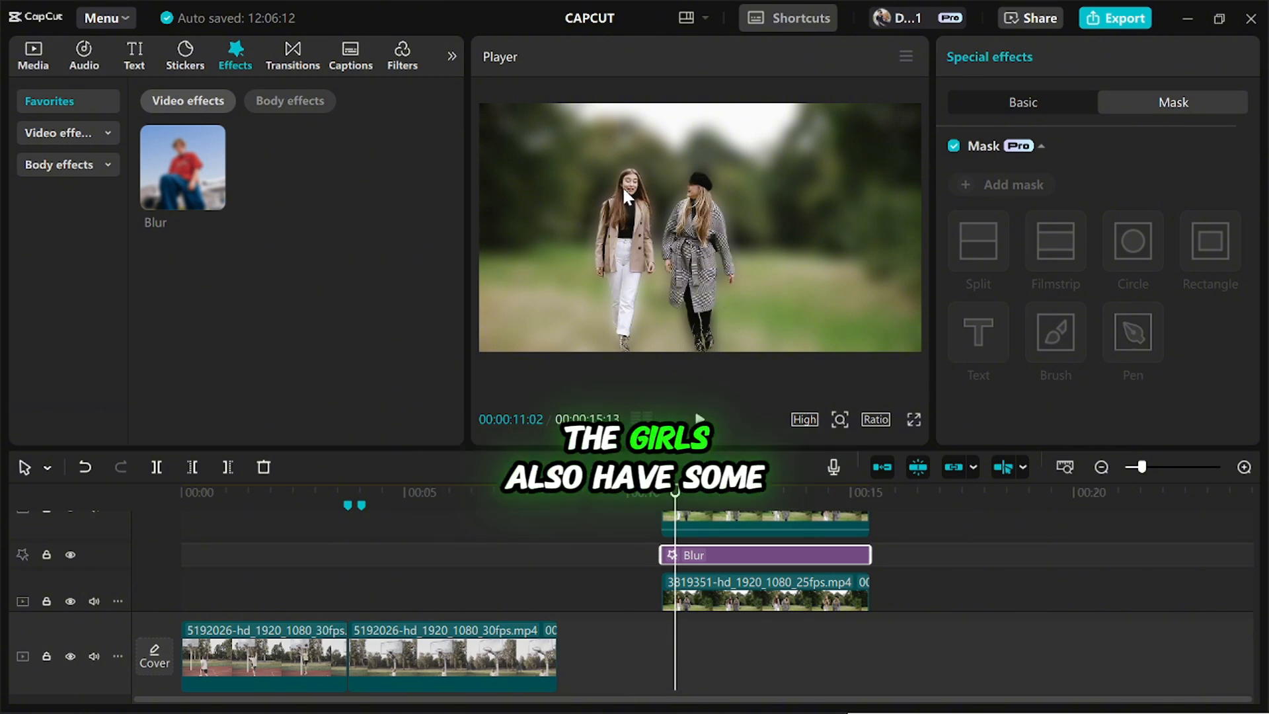
scroll(622, 185, "up", 2)
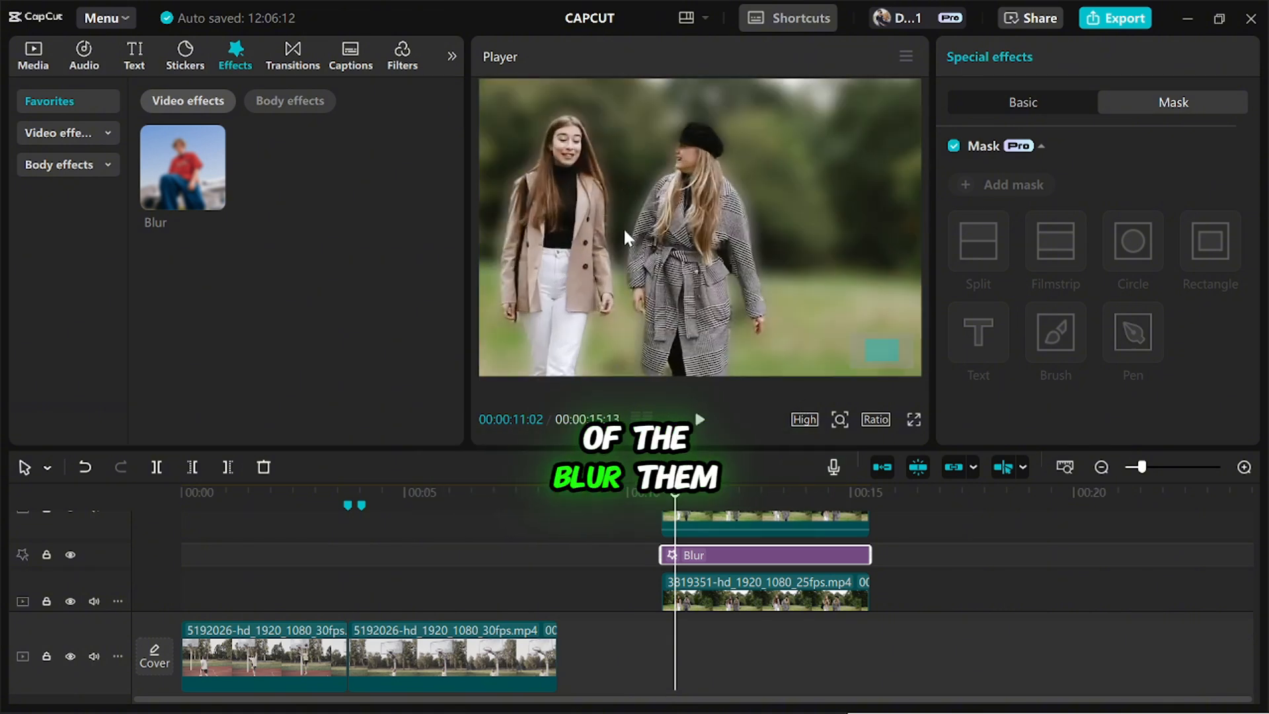
scroll(624, 227, "down", 2)
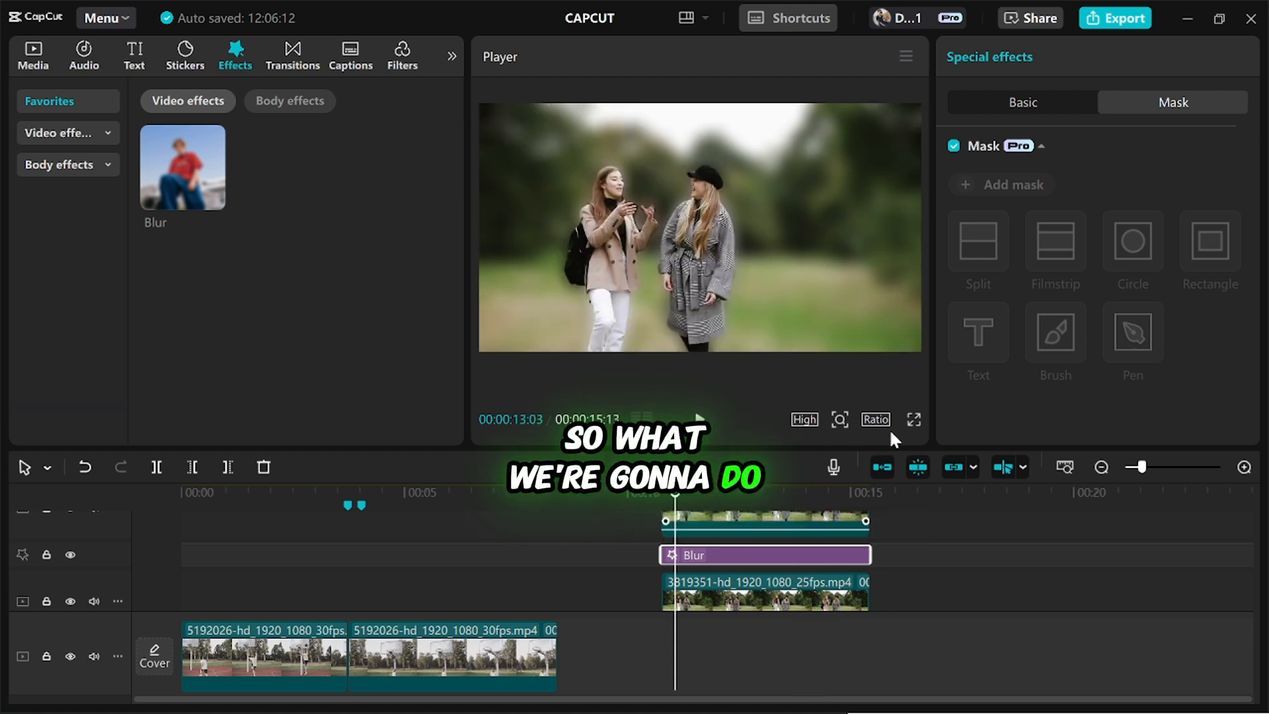
left_click(1022, 101)
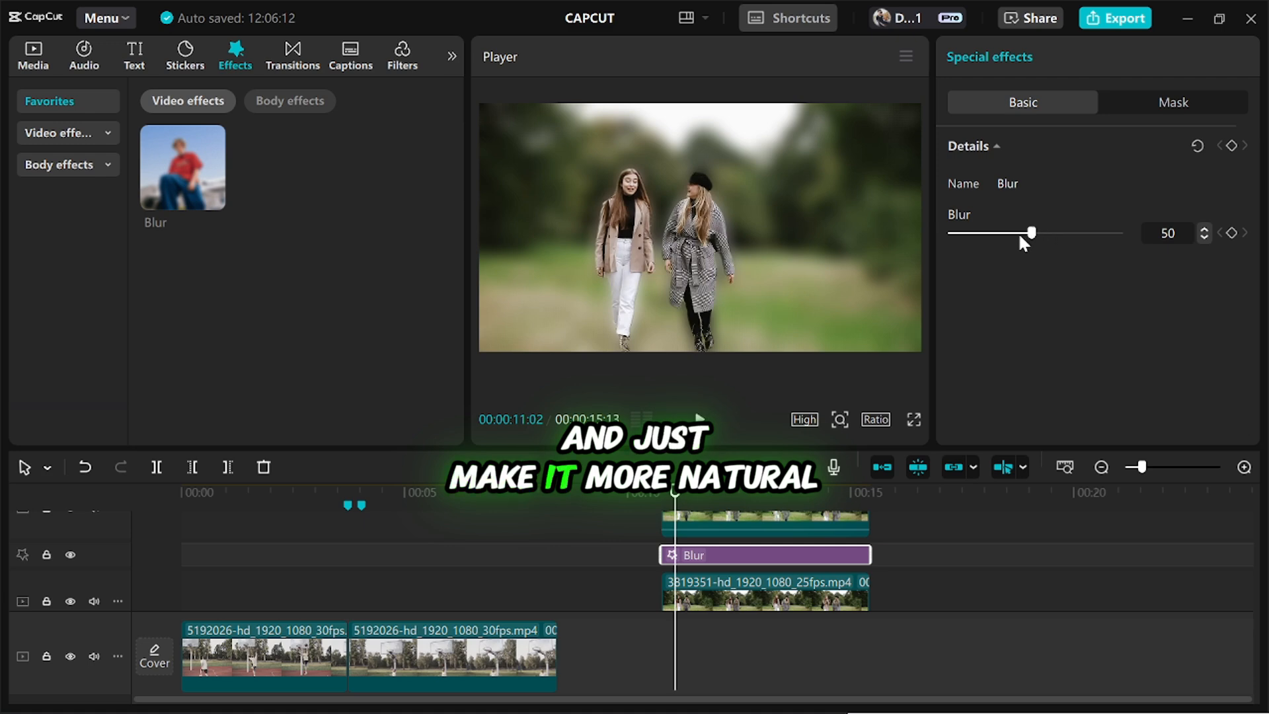
left_click_drag(1020, 236, 981, 242)
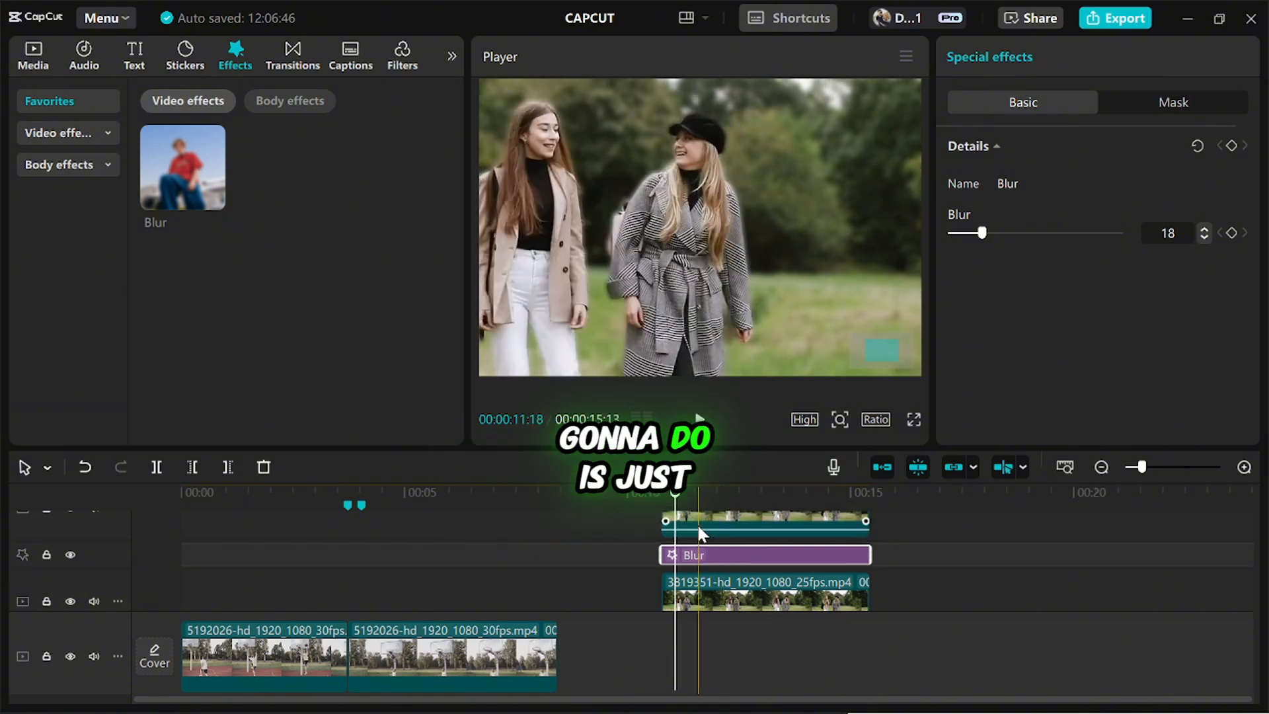
Compare Feather strengths on the upper clip's background removal and set Feather to 100.
left_click(696, 521)
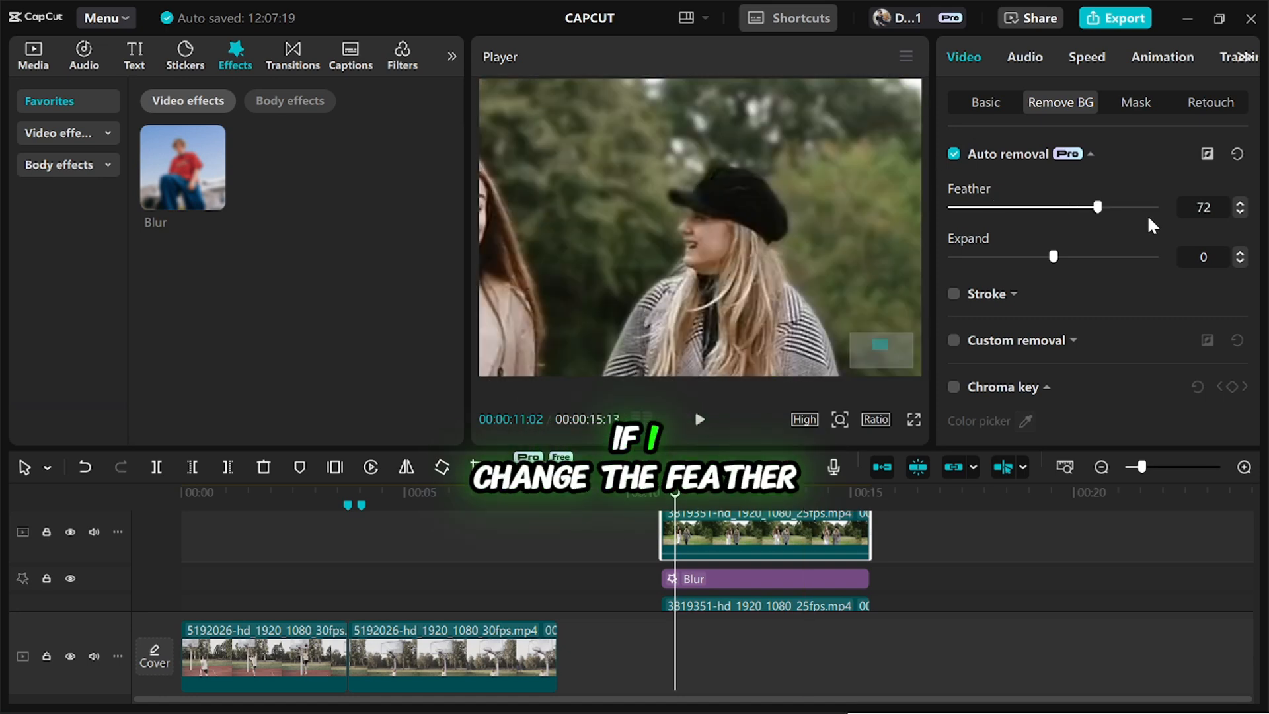
left_click_drag(1147, 221, 957, 208)
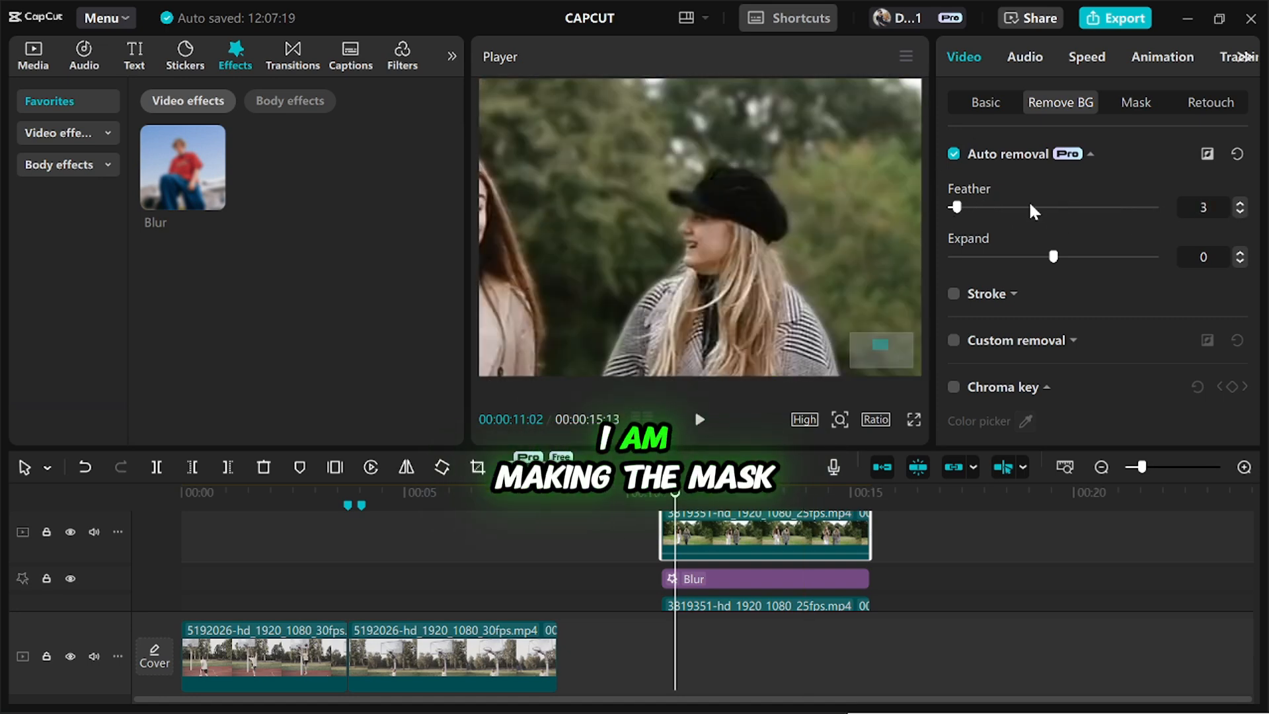
mouse_move(1035, 212)
left_mouse_down()
mouse_move(1179, 209)
mouse_move(1034, 212)
left_mouse_up()
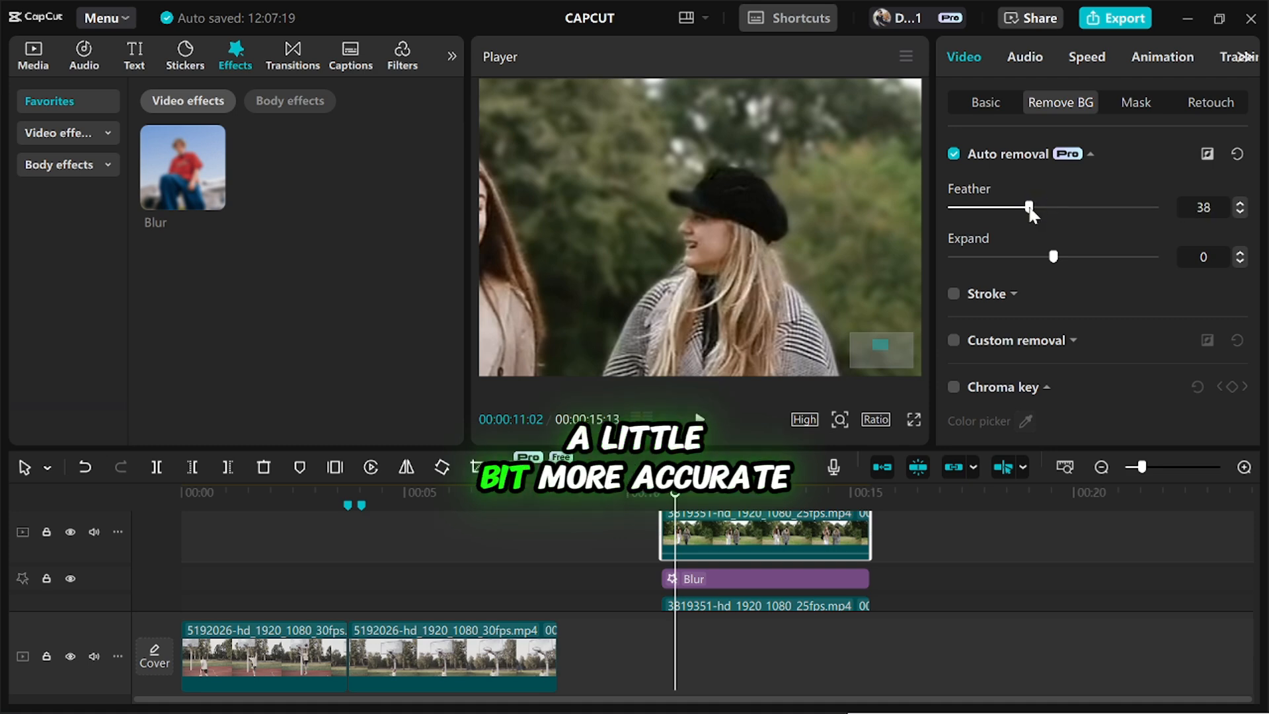
left_click_drag(1121, 212, 1118, 219)
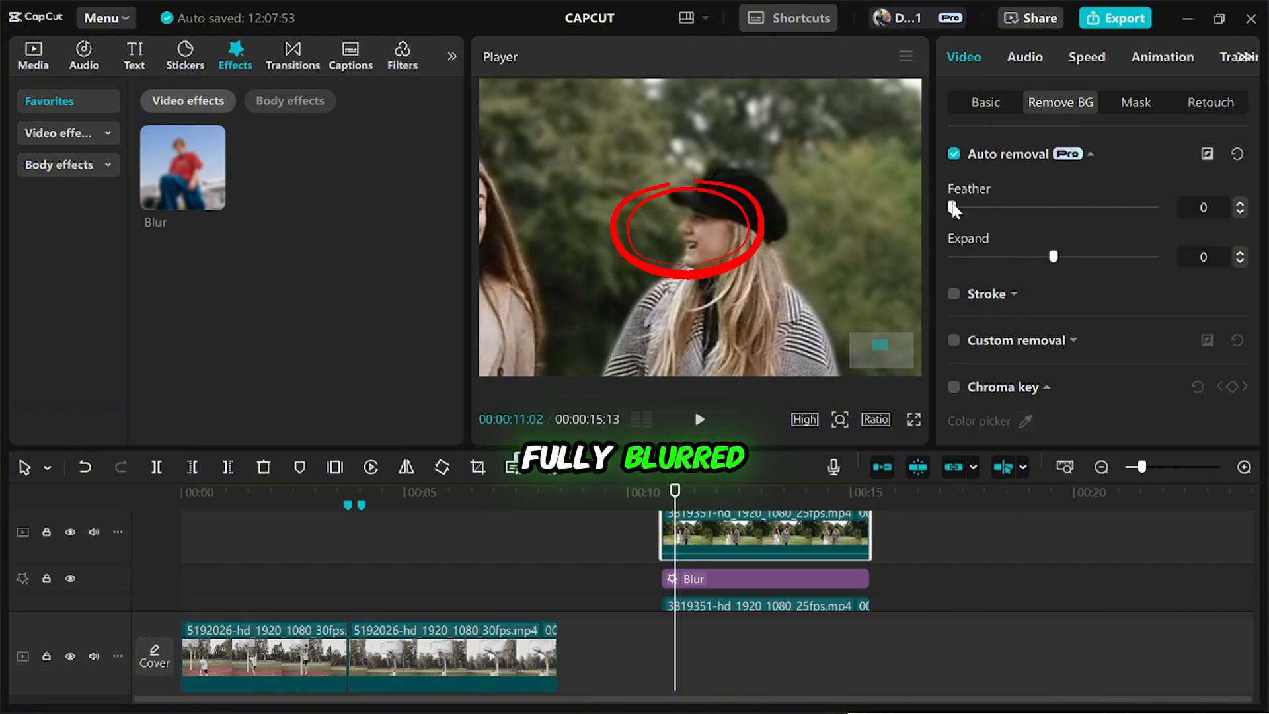
left_click_drag(951, 207, 1154, 207)
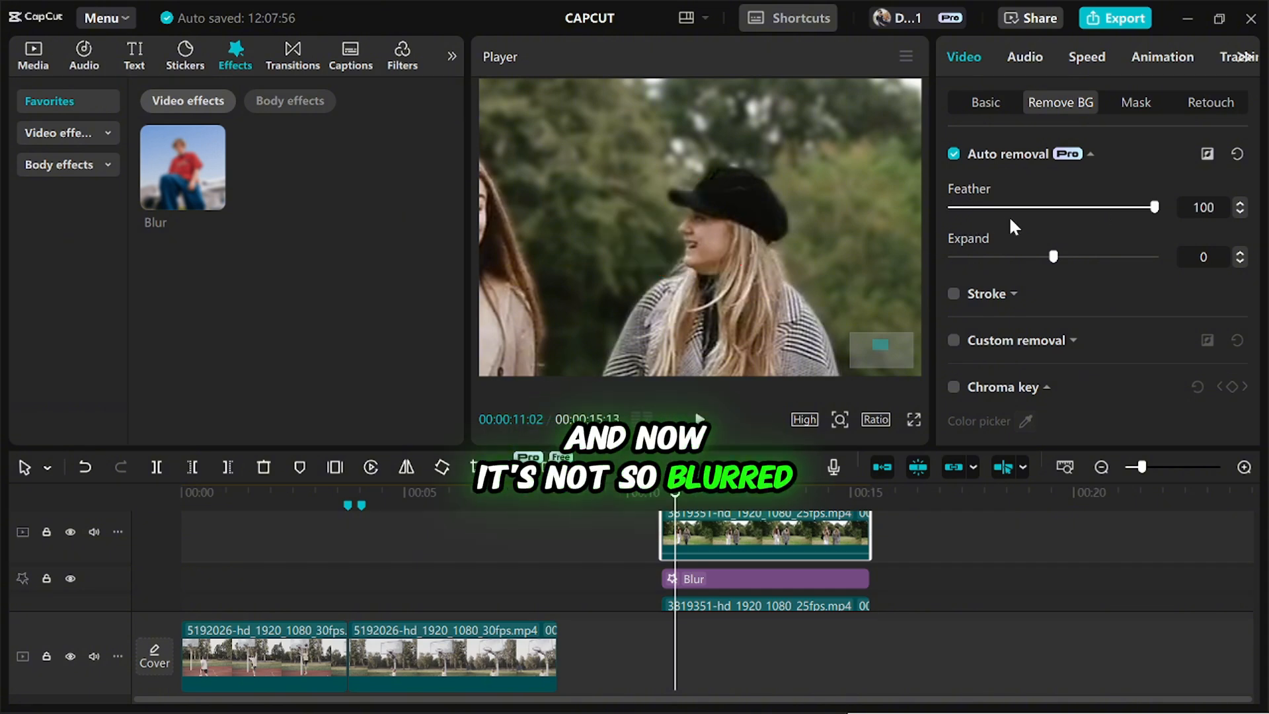
Try different Expand values on the cut-out's mask and return Expand to 0.
left_click_drag(1054, 257, 1132, 256)
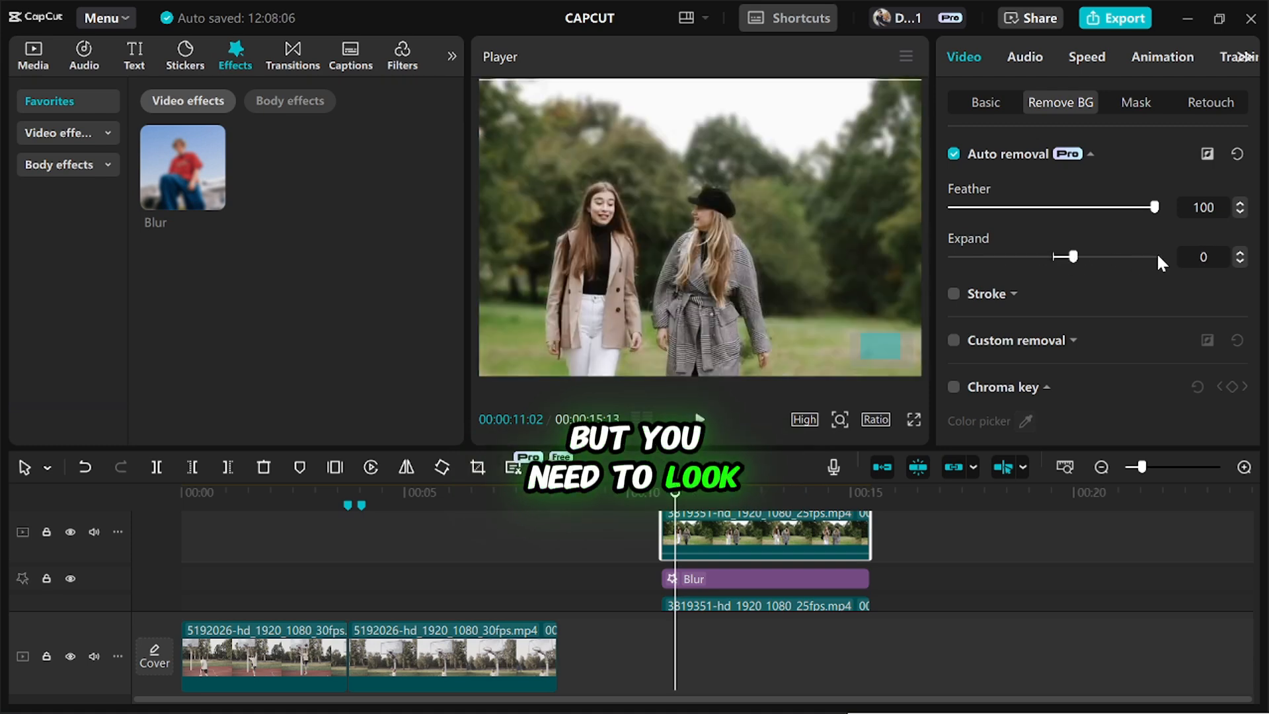
left_click(1142, 257)
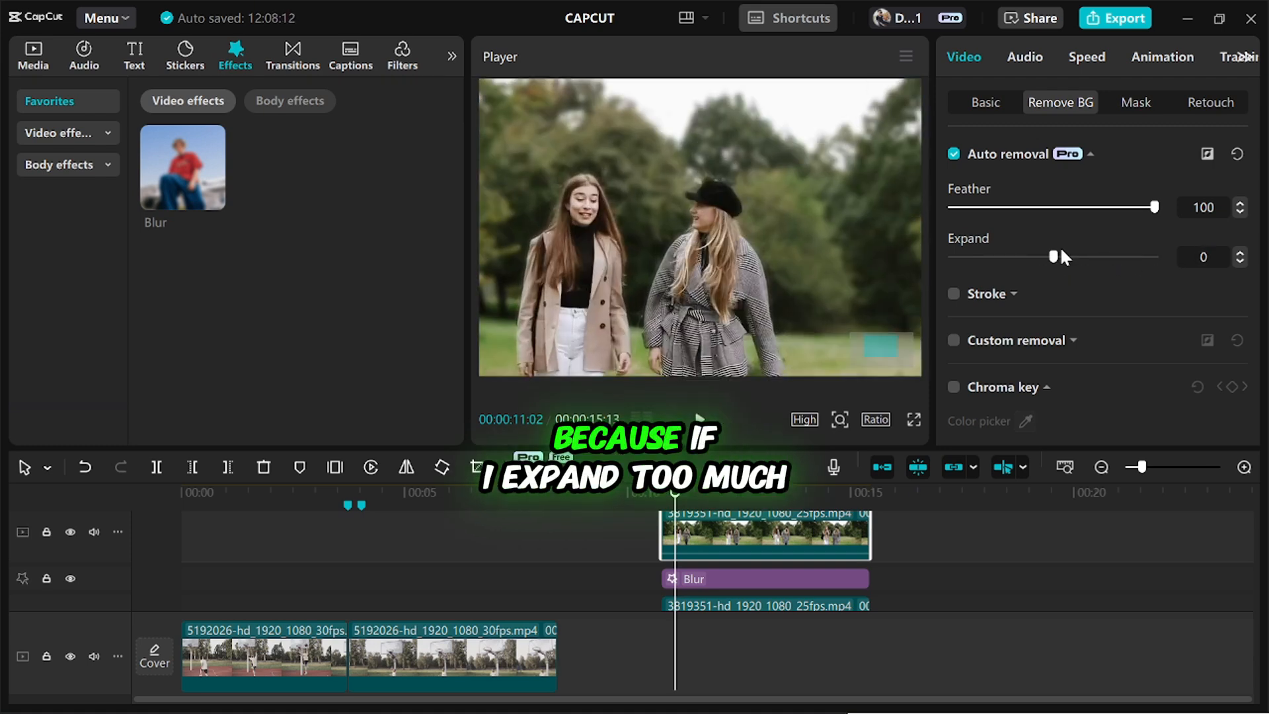
mouse_move(1060, 255)
left_mouse_down()
mouse_move(1163, 257)
mouse_move(1053, 260)
left_mouse_up()
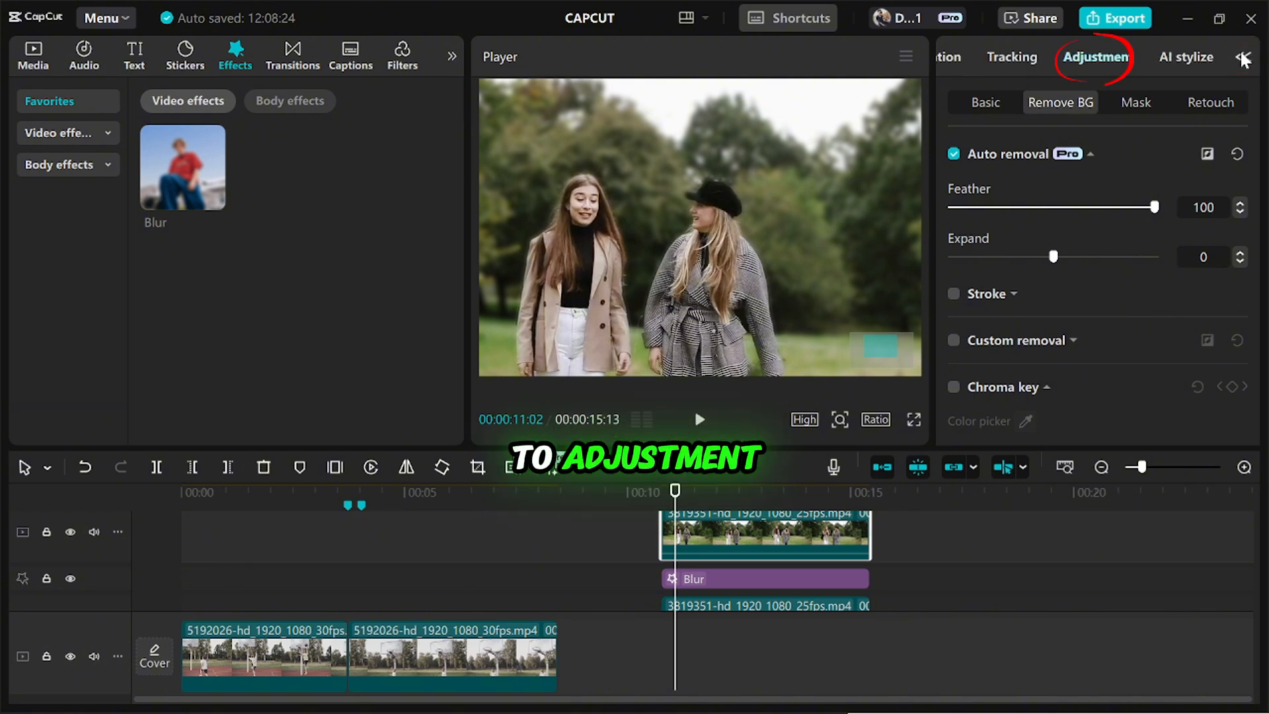
Set Sharpen to 50 in the cut-out clip's basic adjustments and check the whole picture.
left_click(1096, 56)
scroll(1031, 249, "down", 8)
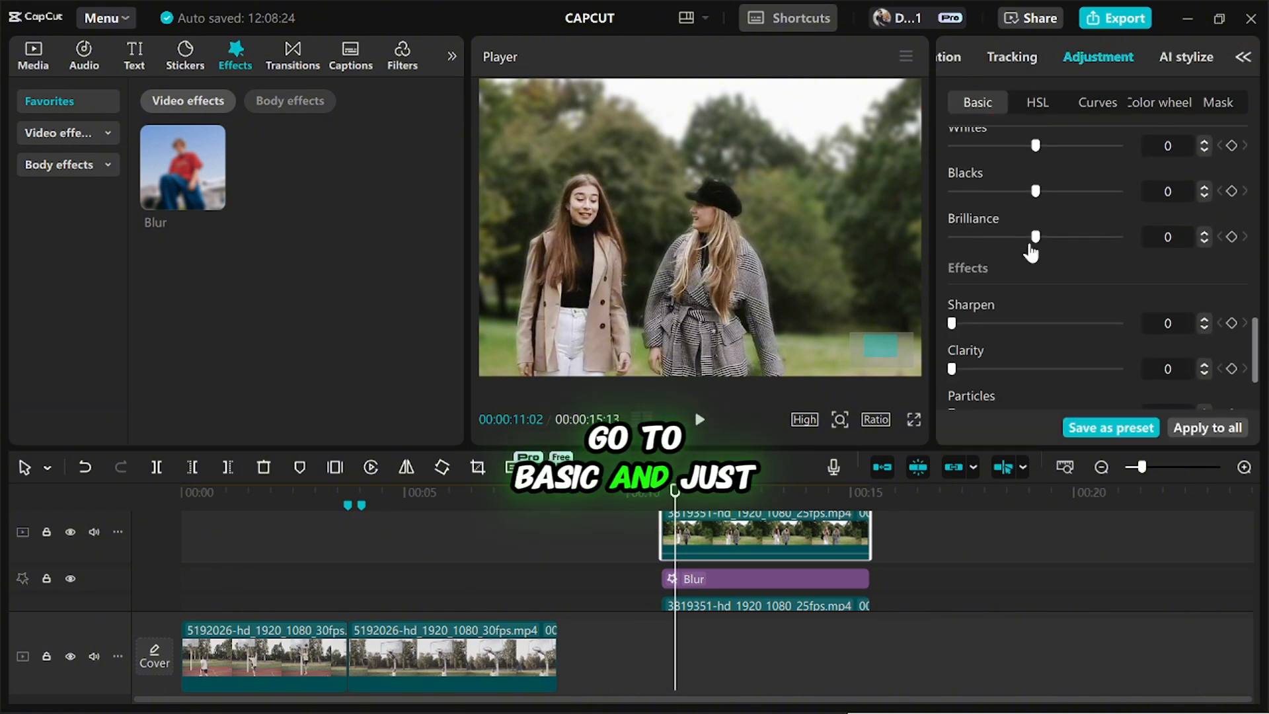
scroll(1032, 252, "down", 2)
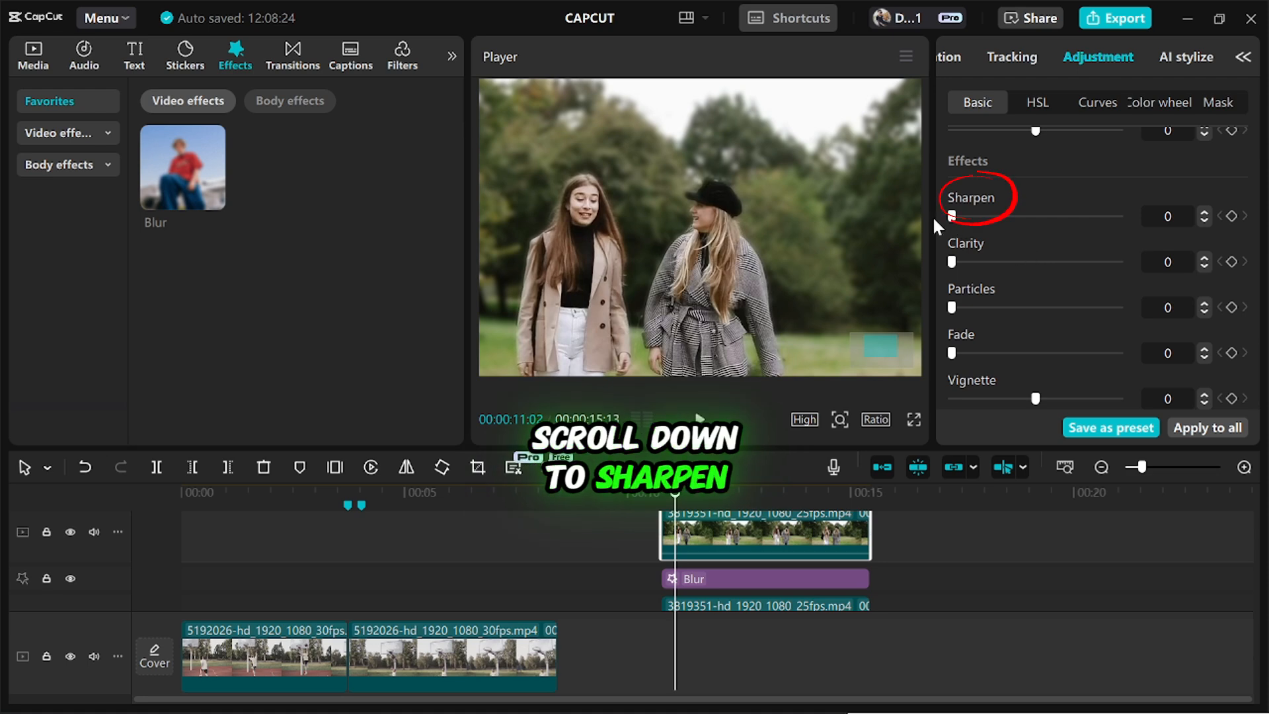
mouse_move(952, 217)
left_mouse_down()
mouse_move(1063, 217)
mouse_move(1034, 220)
left_mouse_up()
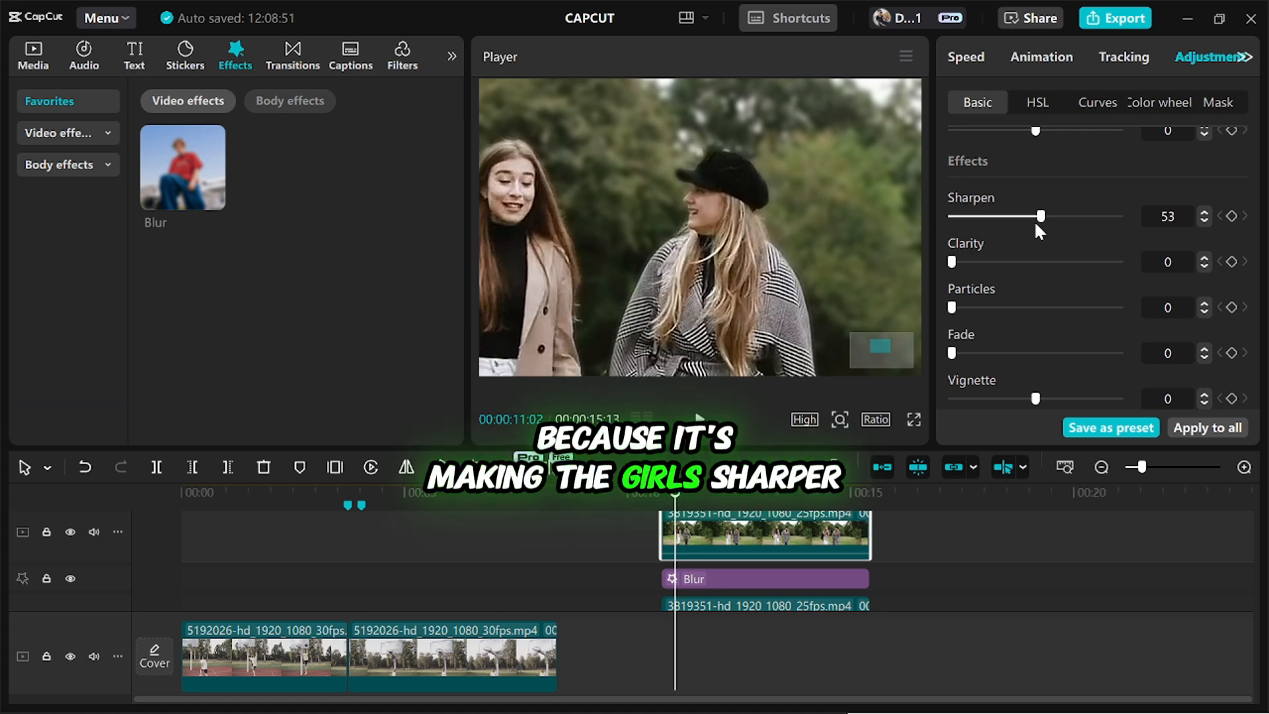
scroll(643, 518, "down", 2)
scroll(605, 258, "down", 5)
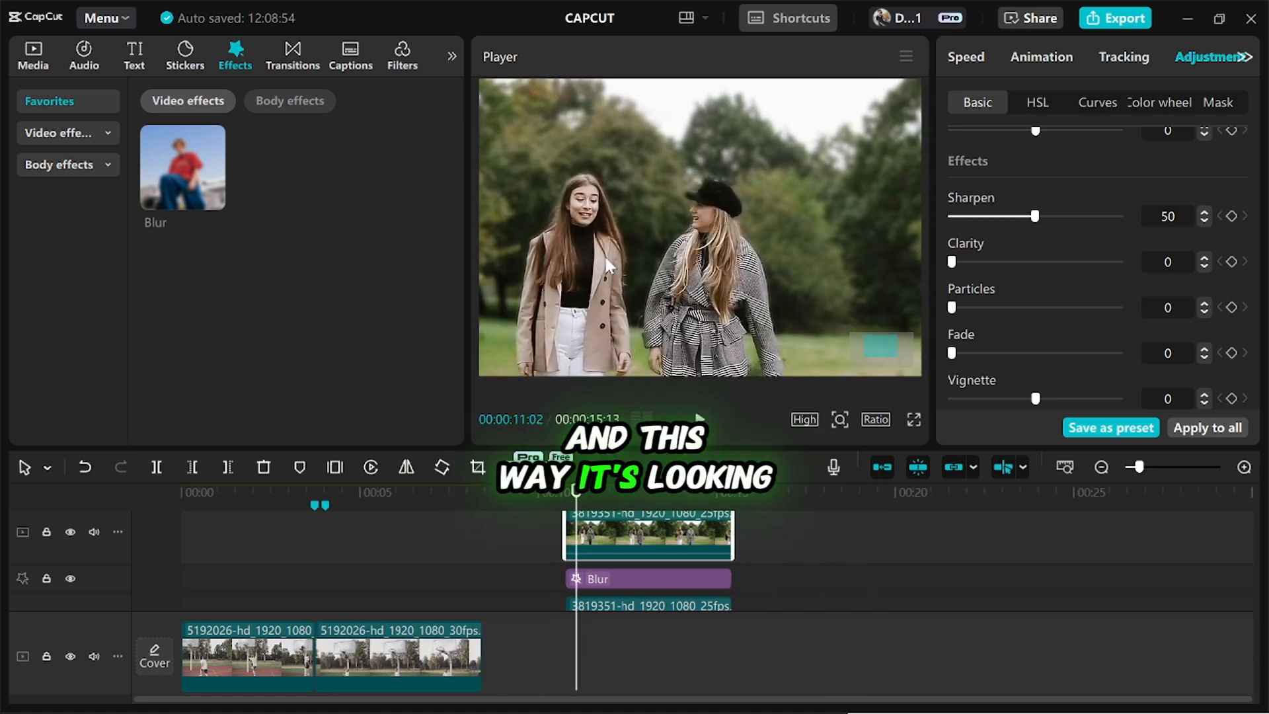
scroll(581, 311, "down", 2)
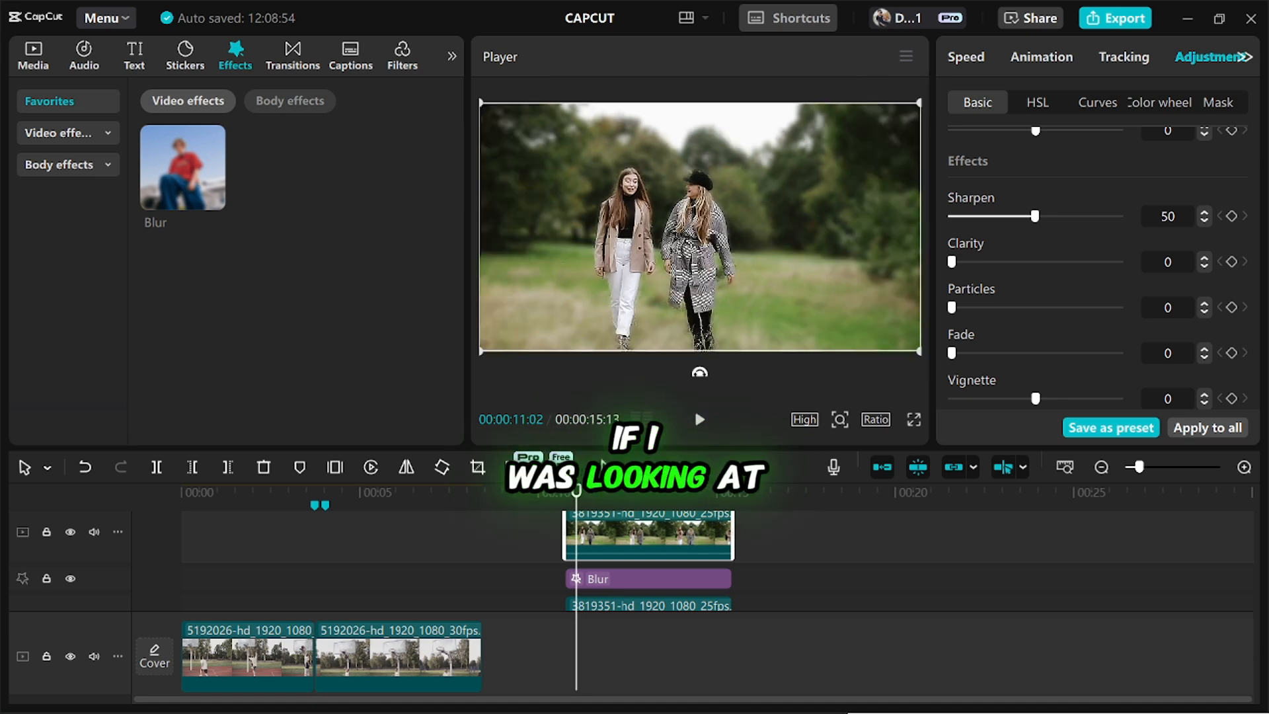
Set the Blur effect's strength to 11 and play back the clip to review the result.
left_click(586, 577)
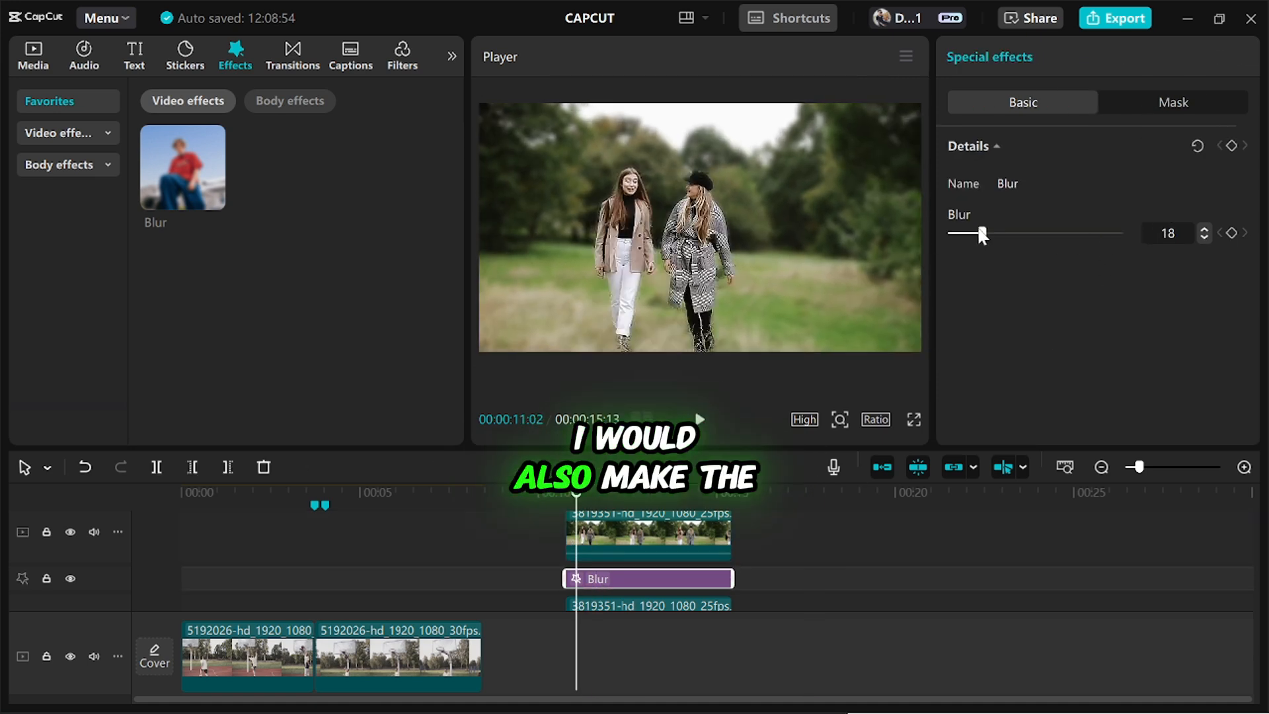
mouse_move(983, 234)
left_mouse_down()
mouse_move(955, 235)
mouse_move(965, 237)
left_mouse_up()
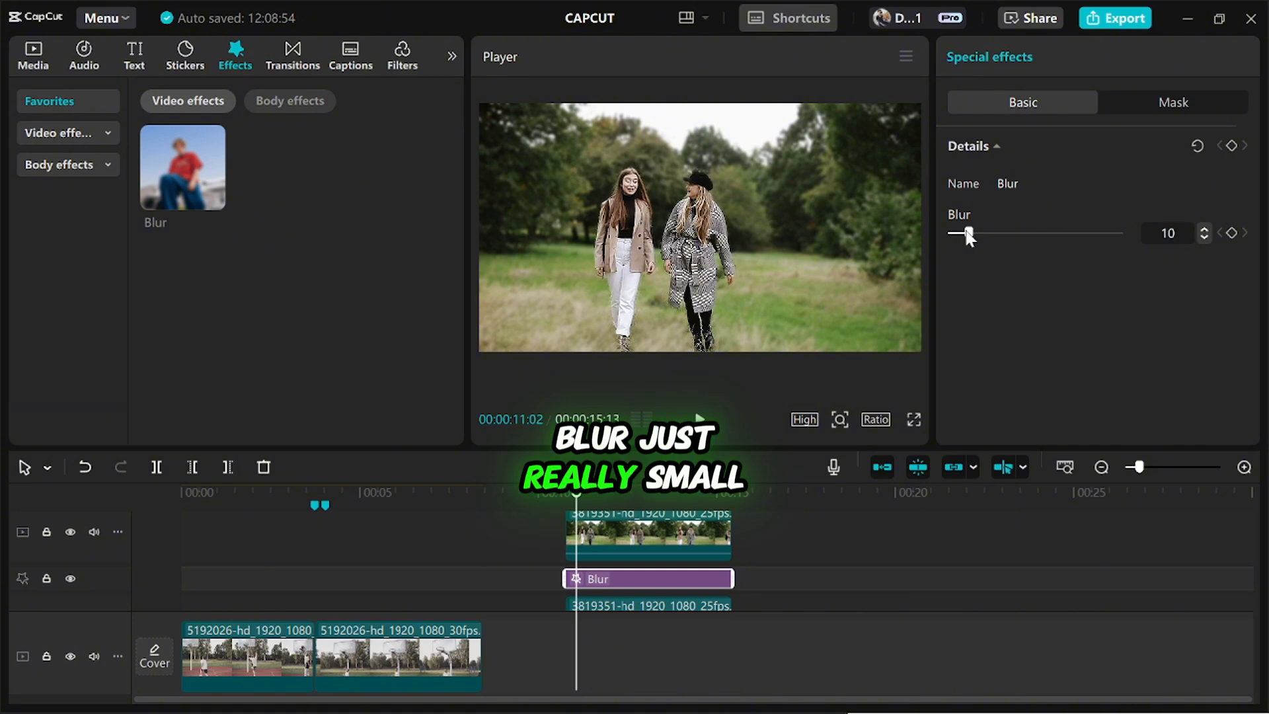
key("space")
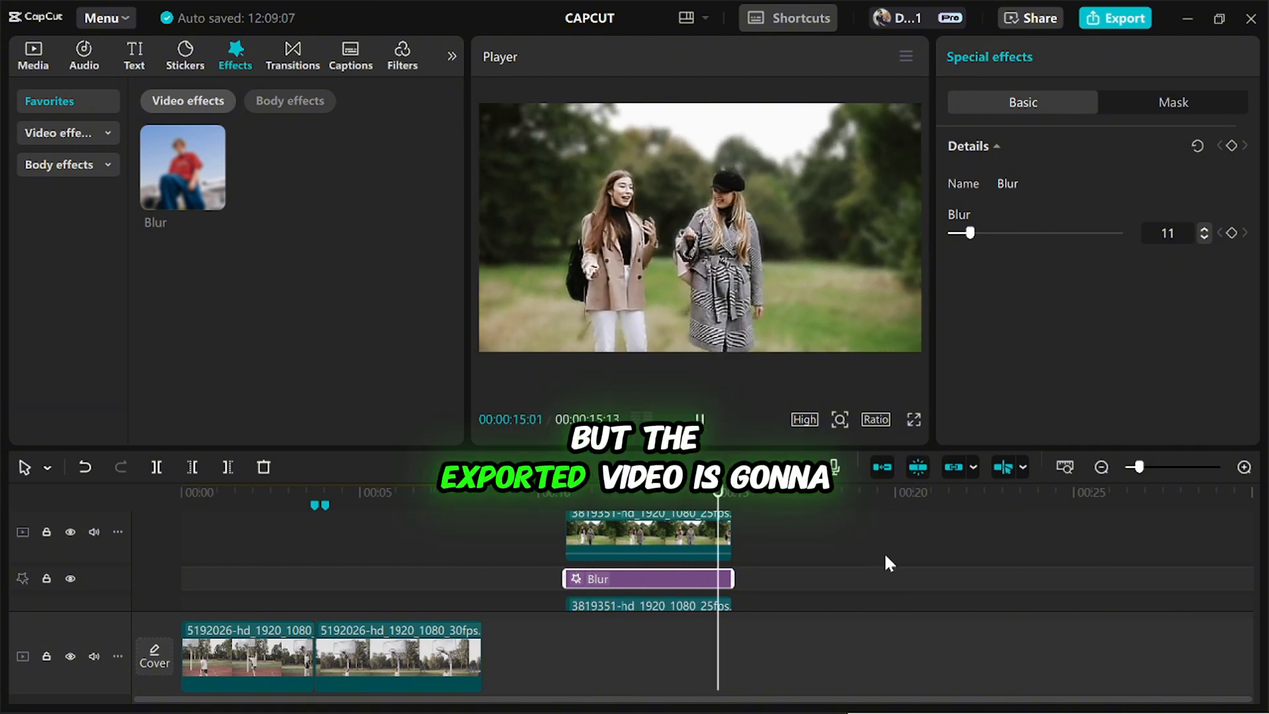
key("space")
left_click_drag(643, 504, 601, 519)
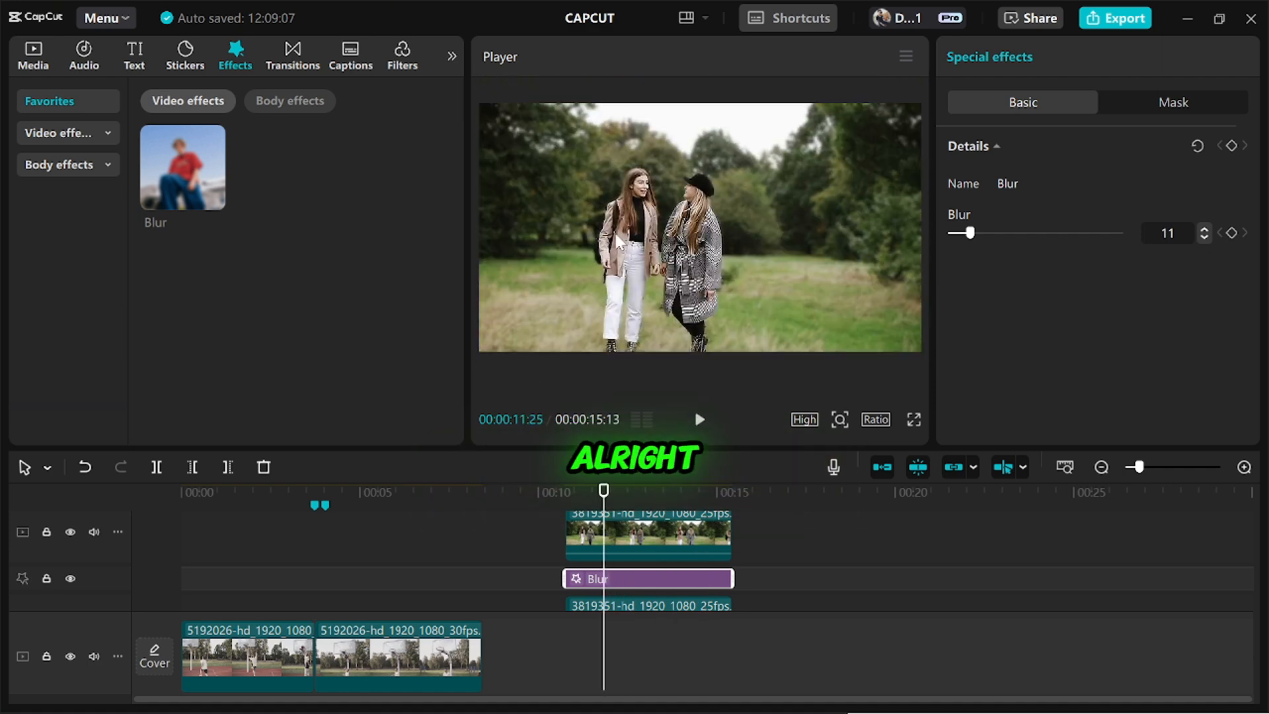